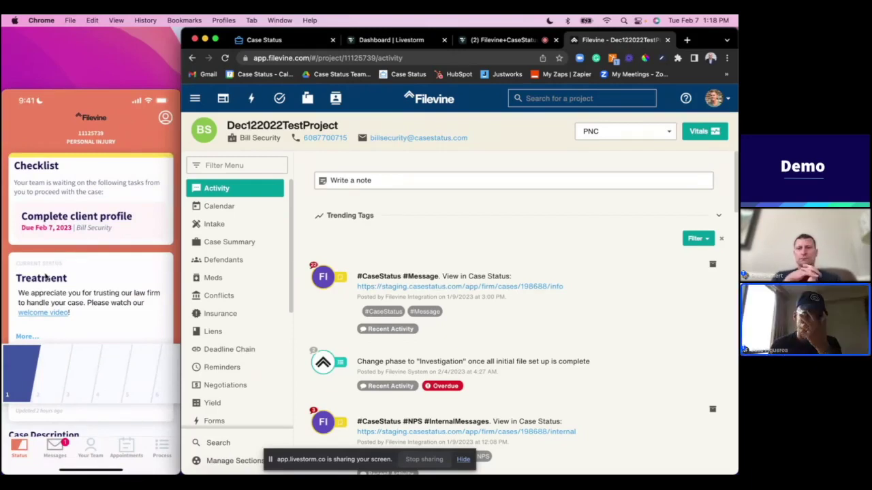
# Step: Expand the Treatment card to read its full explanation of ongoing medical care
pyautogui.moveTo(89, 217)
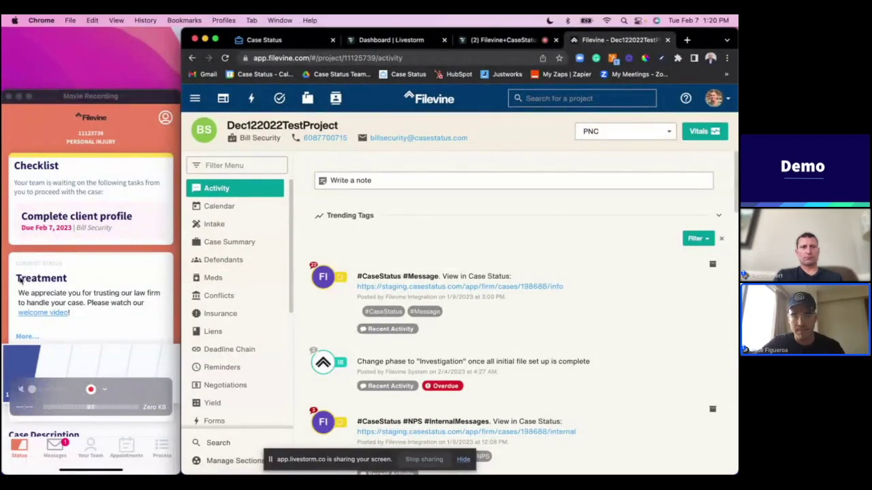
pyautogui.click(26, 336)
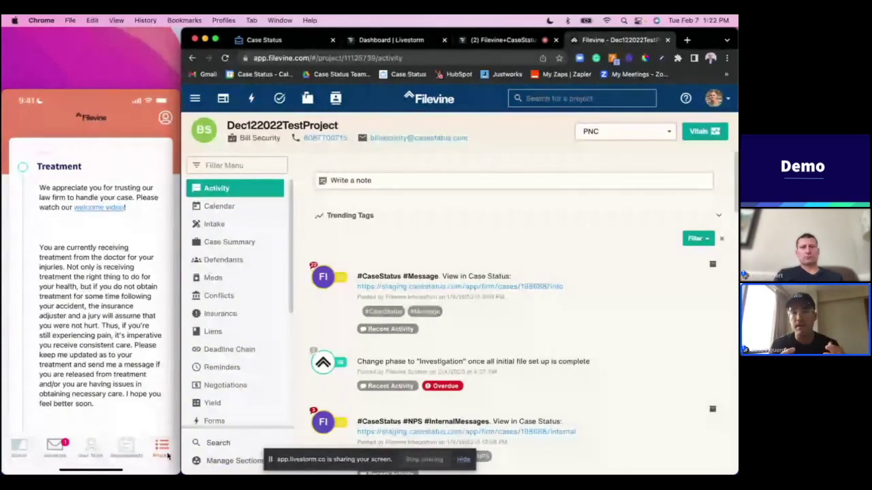
# Step: Return the client app to its status home, then set the Filevine project's phase to Damages
pyautogui.click(167, 456)
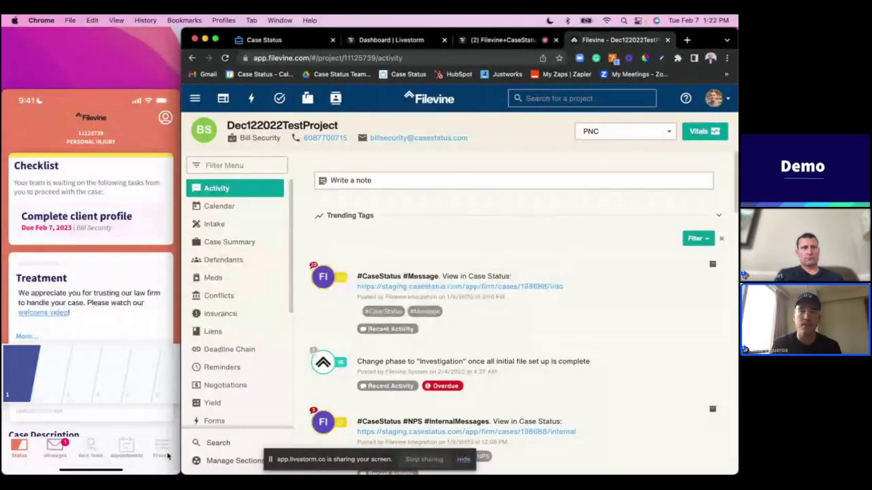
pyautogui.moveTo(82, 382)
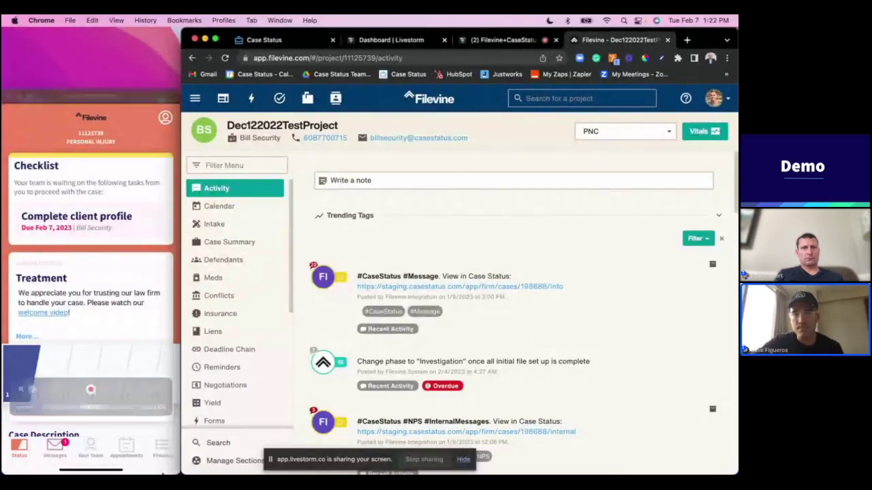
pyautogui.click(666, 135)
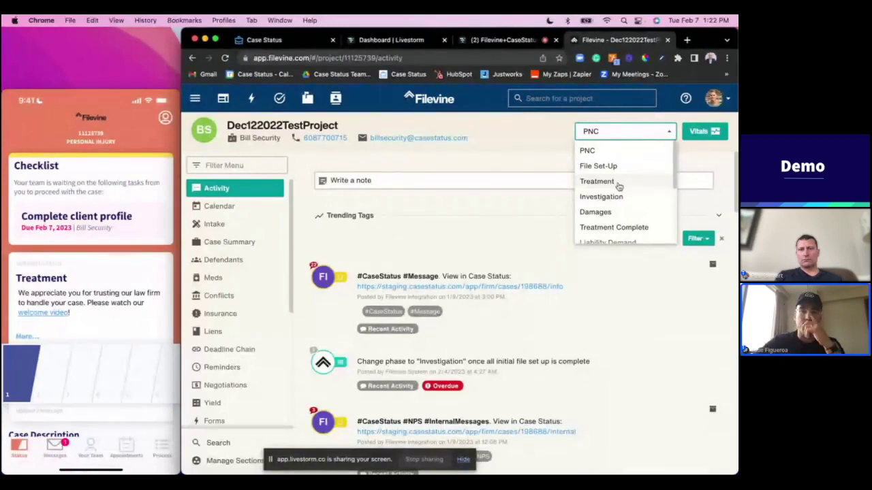
pyautogui.click(595, 212)
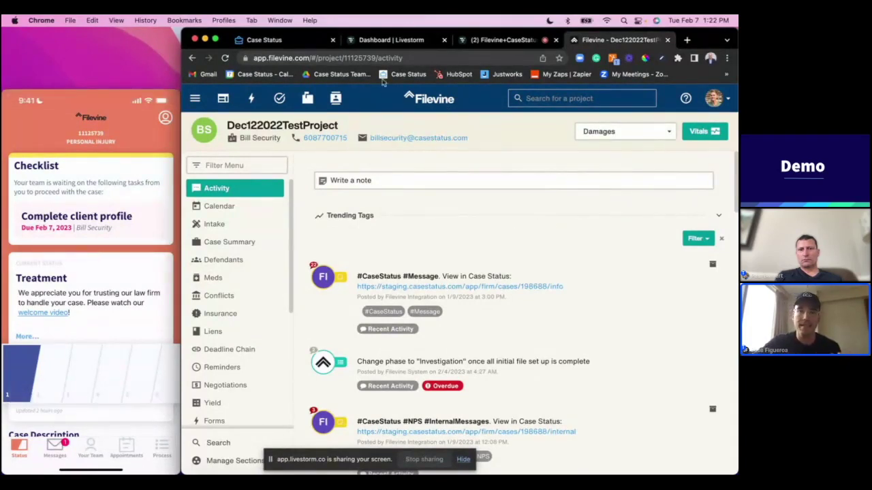
# Step: Sync Case Status with Filevine to import the case updates, then return to the Filevine activity
pyautogui.click(279, 43)
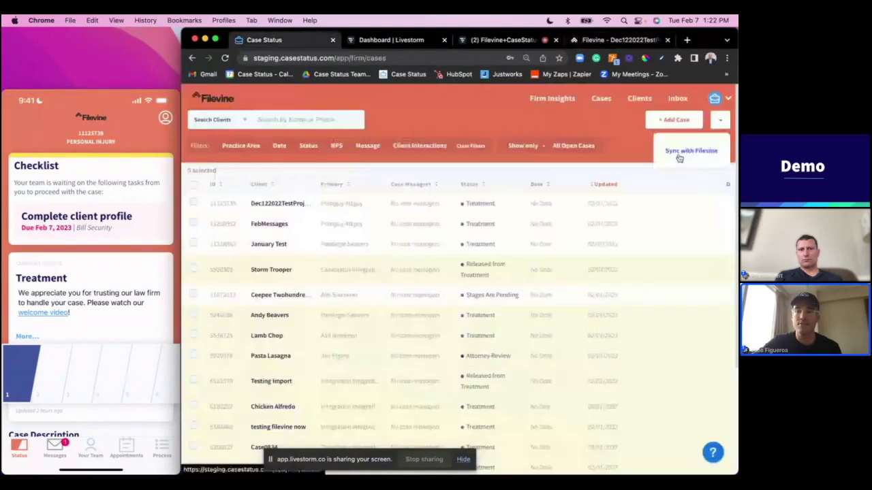
pyautogui.click(679, 153)
pyautogui.click(461, 173)
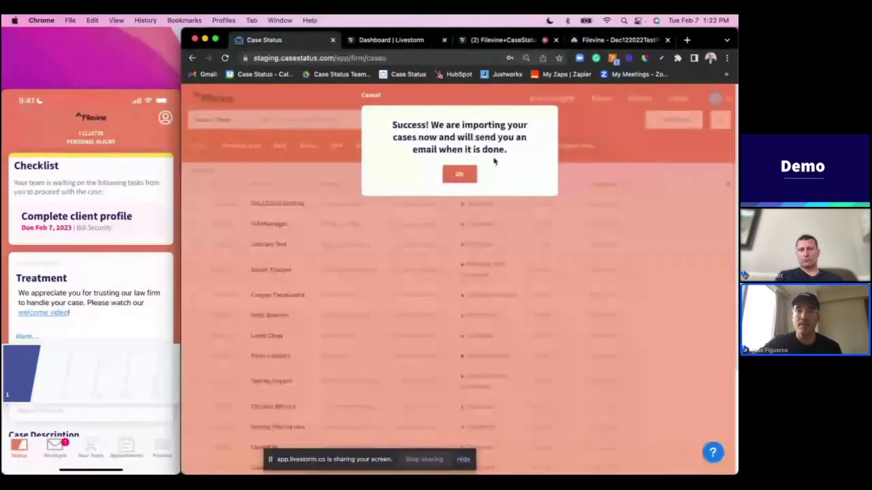
pyautogui.click(460, 174)
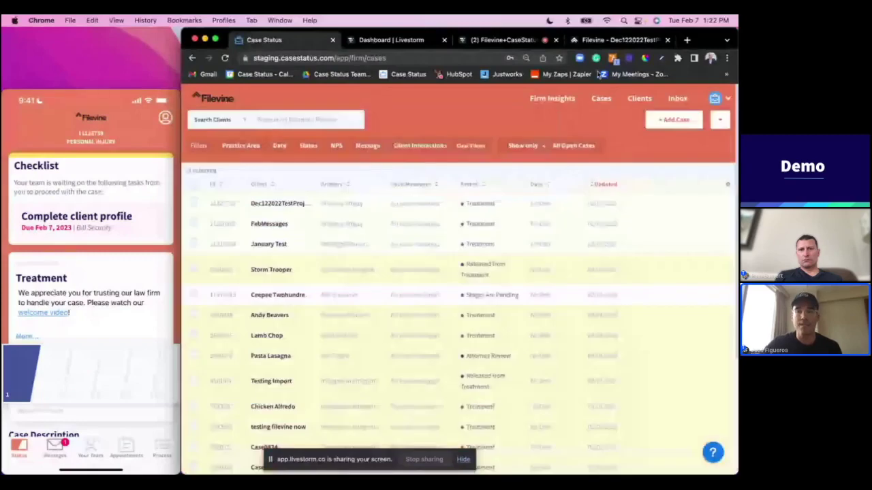
pyautogui.click(612, 39)
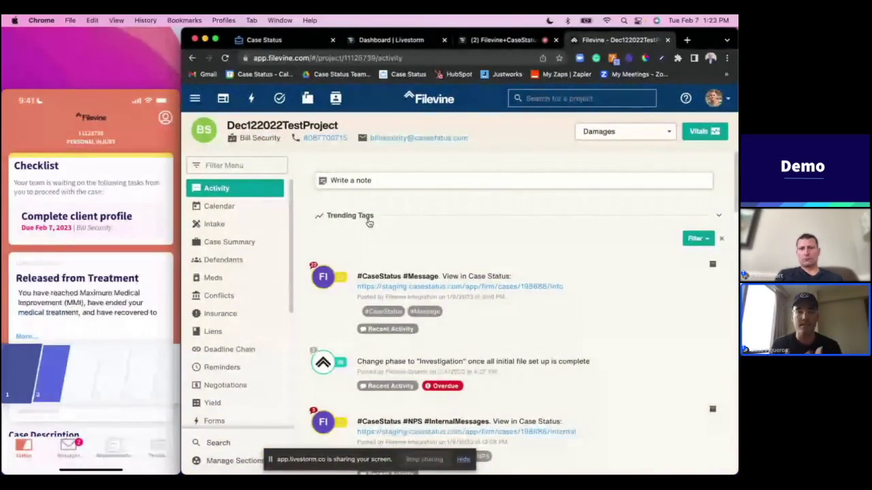
# Step: Send the firm a 'Hey there' message from the client's Case Status app
pyautogui.moveTo(46, 369)
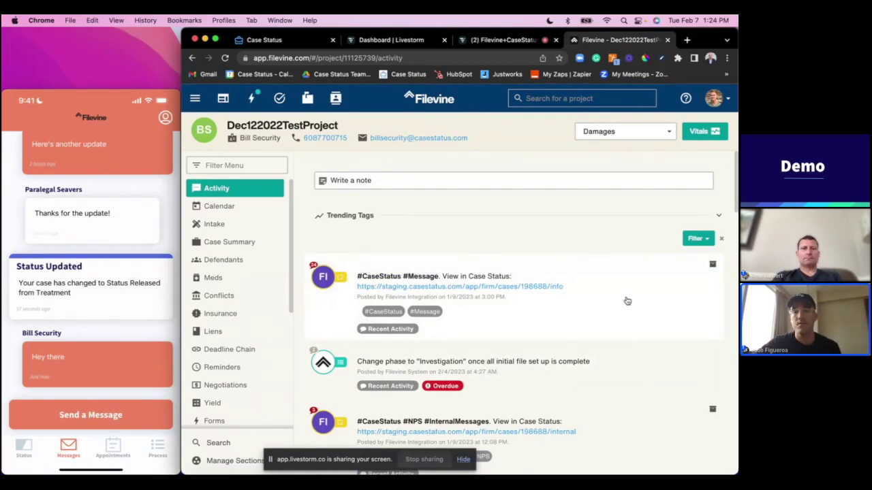
# Step: Scroll to the bottom of the Activity thread and start a reply in the conversation box
pyautogui.scroll(-3, 519, 287)
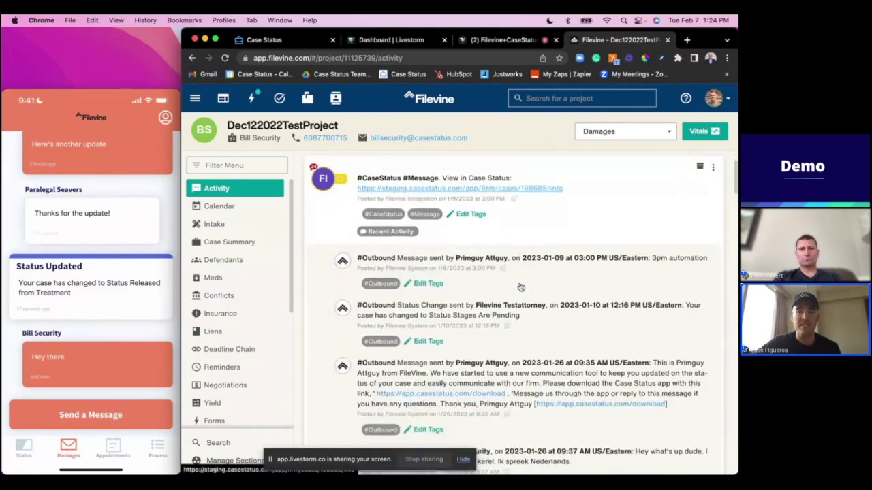
pyautogui.scroll(-10, 520, 287)
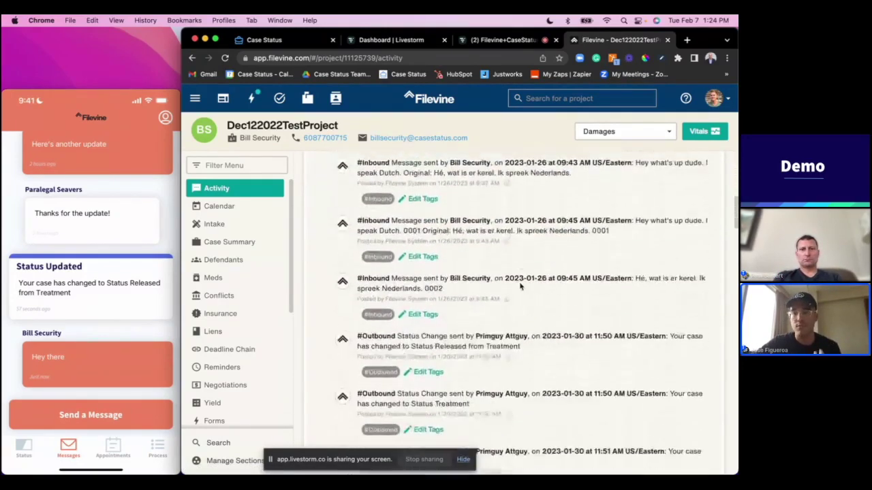
pyautogui.scroll(-10, 520, 287)
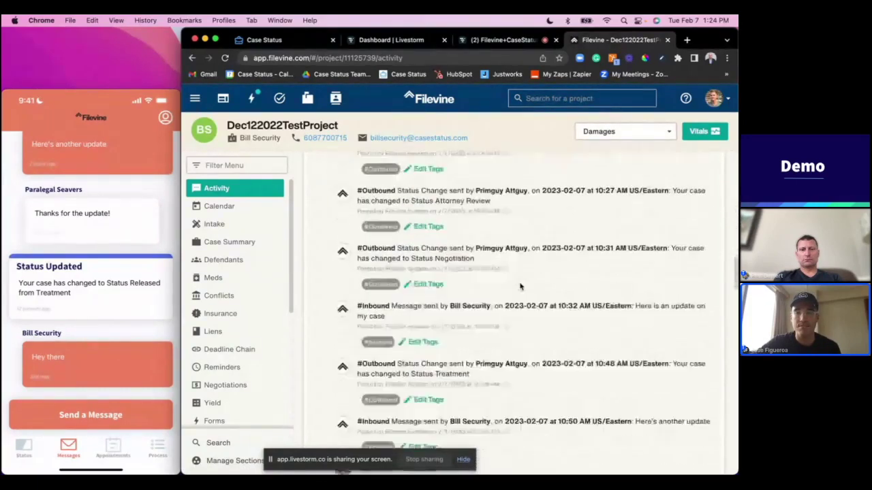
pyautogui.scroll(-8, 520, 286)
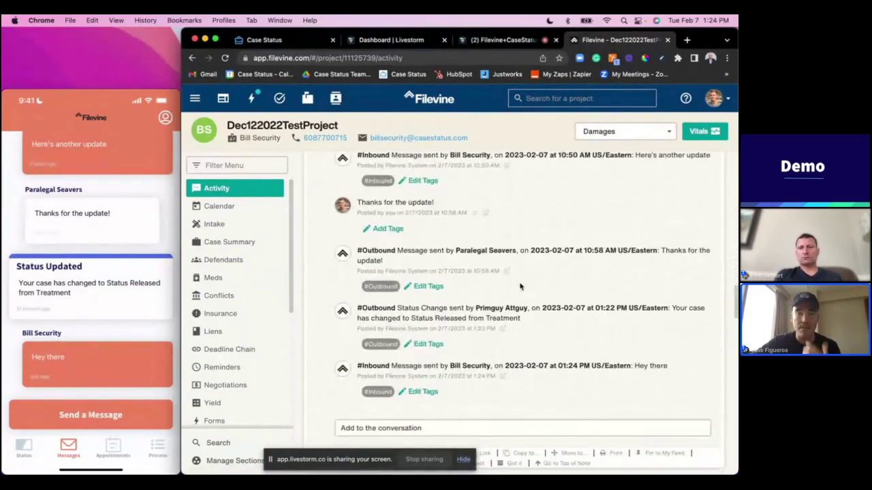
pyautogui.scroll(-1, 520, 287)
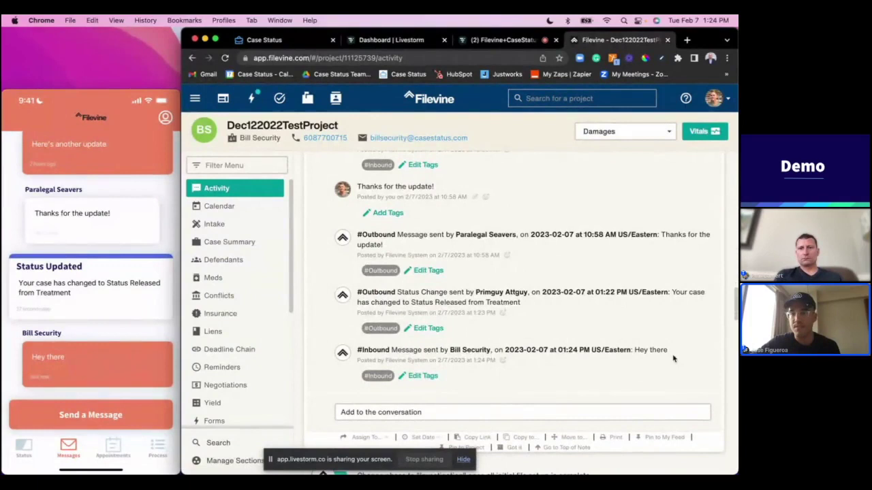
pyautogui.scroll(-2, 451, 412)
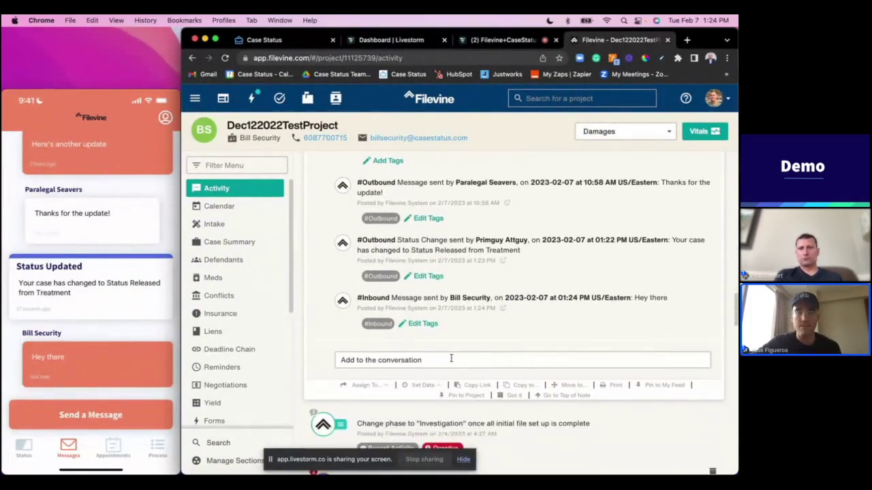
pyautogui.click(449, 358)
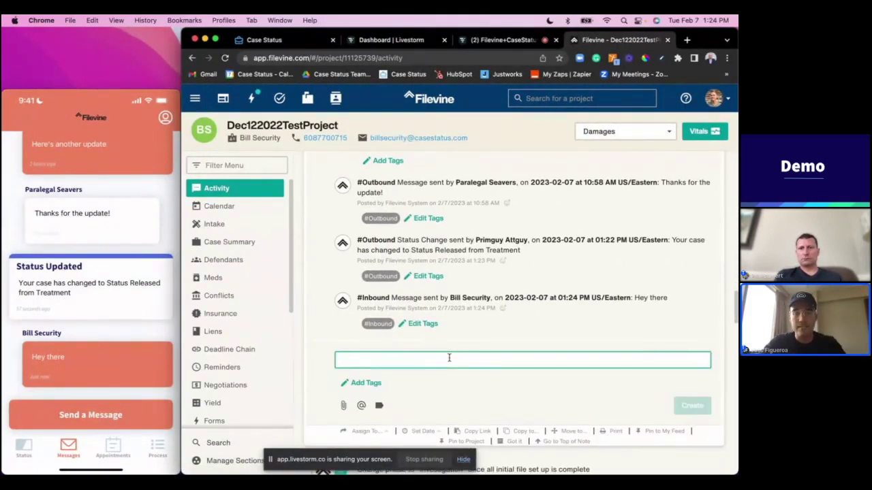
# Step: Post 'Hey there' as an outbound reply to the client
pyautogui.write('Hey there')
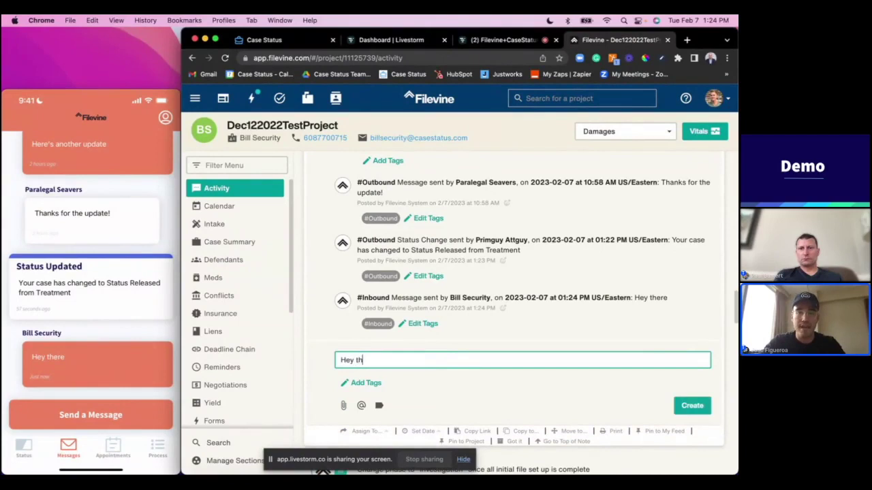
pyautogui.click(684, 405)
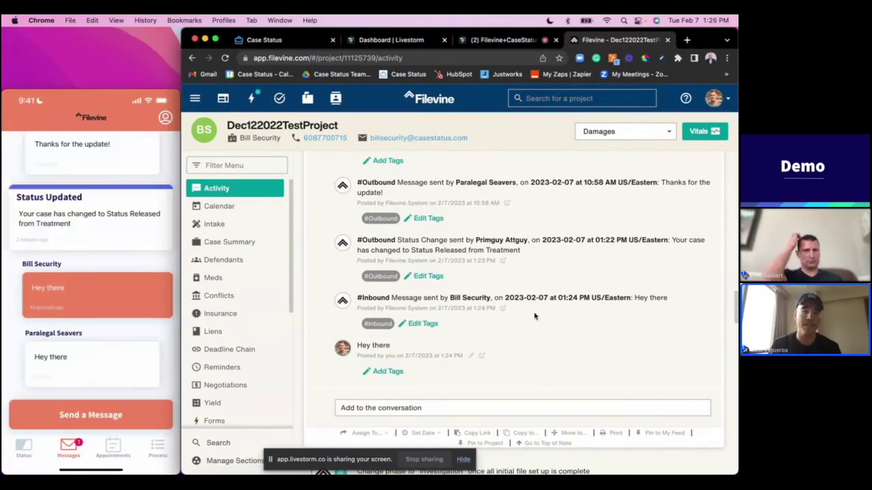
pyautogui.moveTo(170, 385)
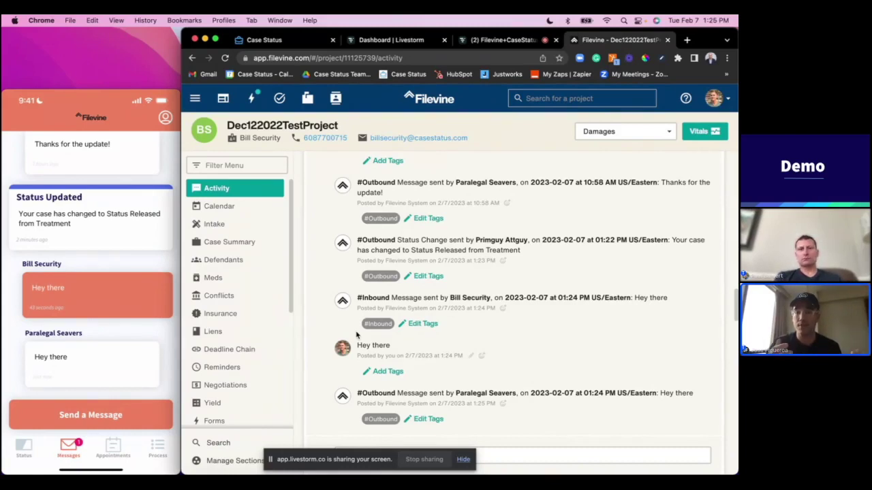
# Step: Scroll up the Activity feed to the January #CaseStatus #NPS #InternalMessages entry
pyautogui.scroll(3, 504, 259)
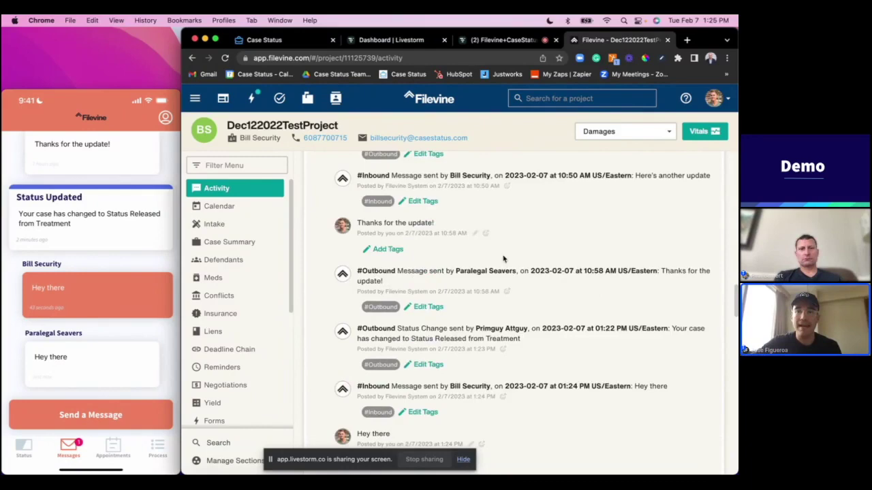
pyautogui.scroll(4, 504, 259)
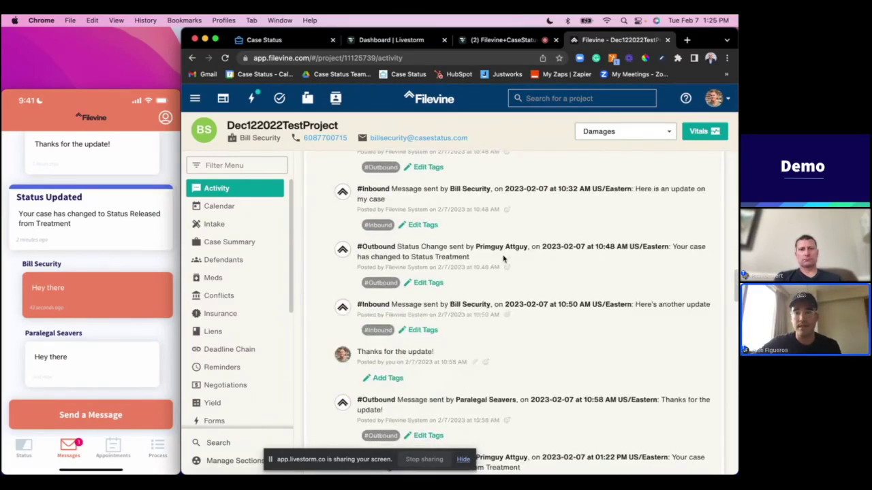
pyautogui.scroll(15, 504, 259)
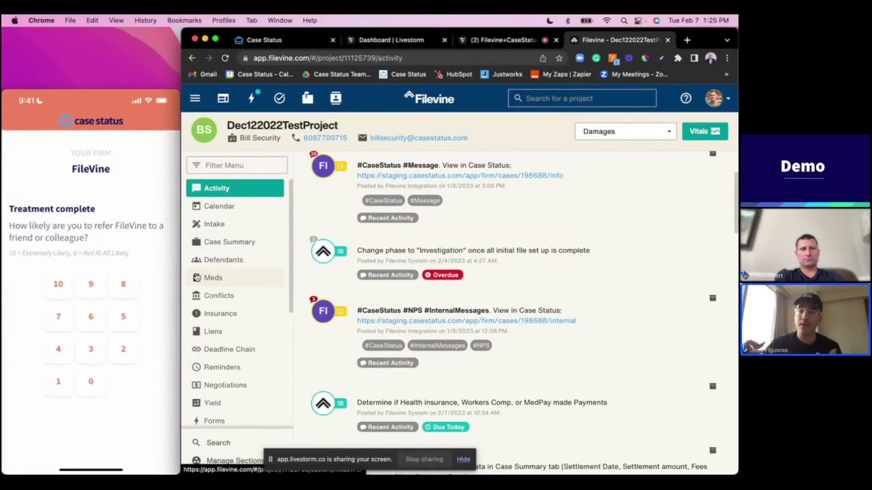
pyautogui.moveTo(99, 294)
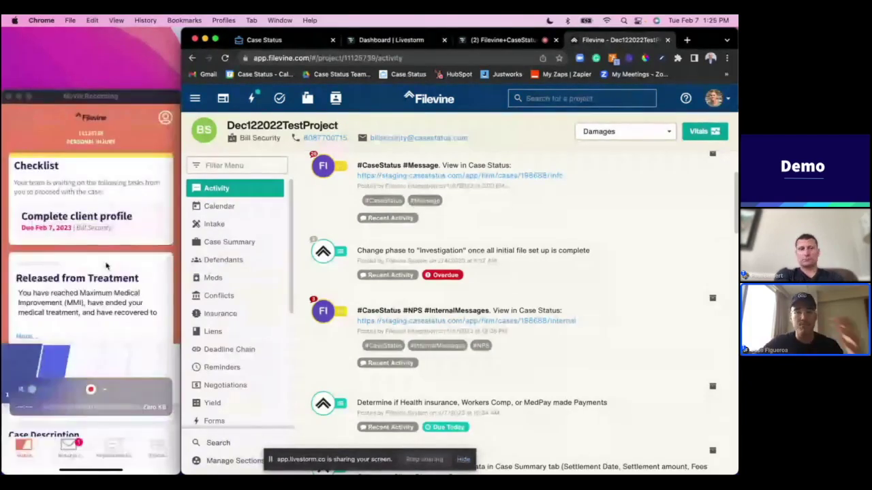
pyautogui.scroll(1, 408, 261)
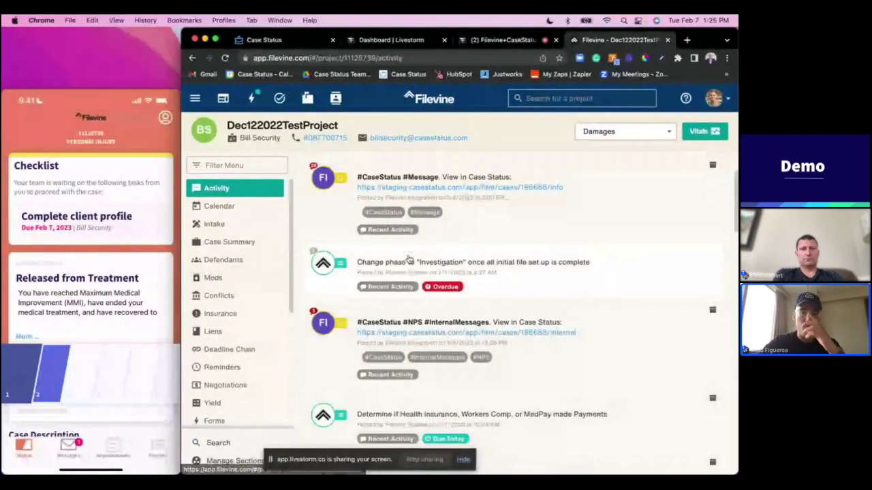
pyautogui.scroll(2, 409, 261)
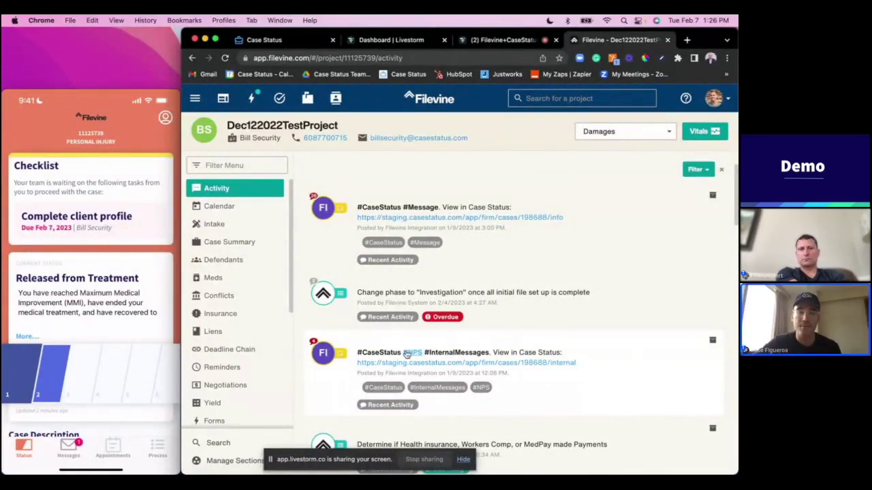
# Step: Expand the #NPS #InternalMessages post and review the inbound NPS notifications scoring 10 and 9
pyautogui.click(602, 377)
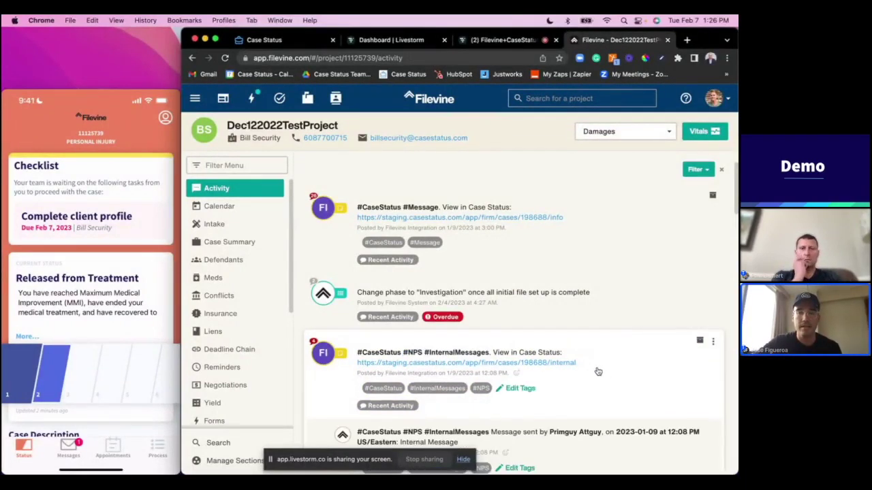
pyautogui.scroll(-3, 592, 341)
pyautogui.scroll(-3, 585, 292)
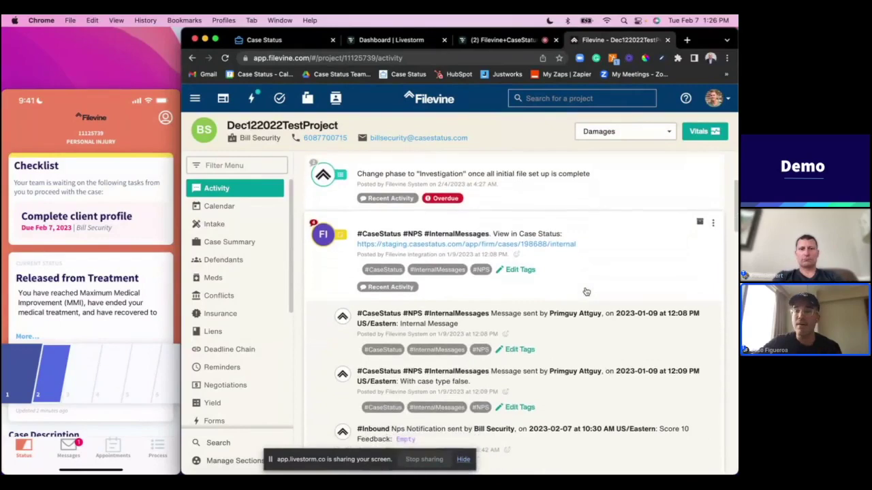
pyautogui.scroll(-2, 586, 292)
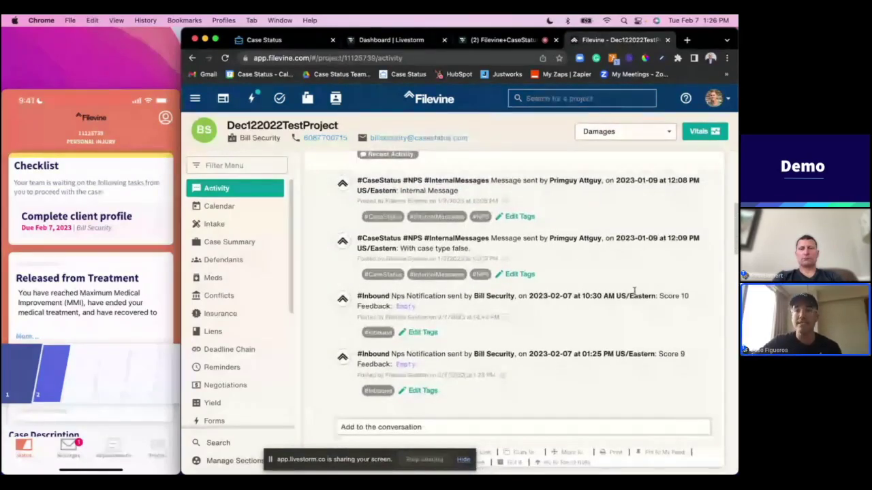
pyautogui.scroll(3, 671, 299)
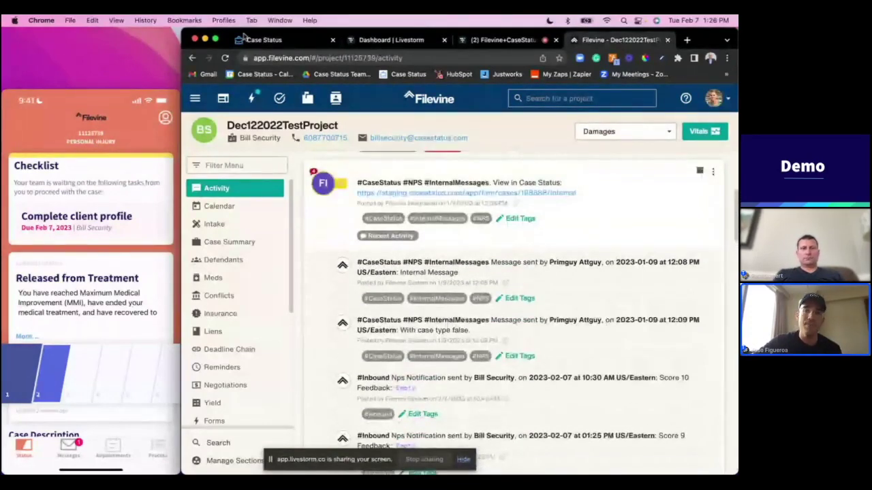
# Step: Open the Personal Injury automations in Case Status settings and add a new template
pyautogui.click(264, 40)
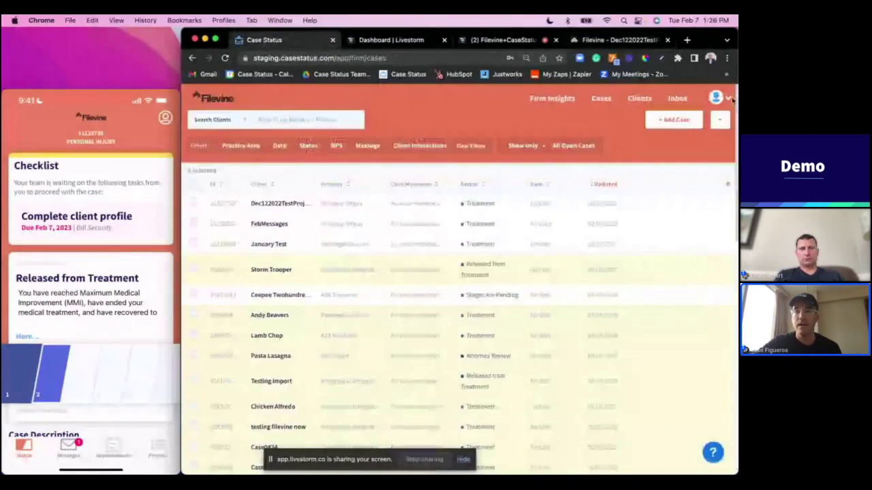
pyautogui.click(727, 99)
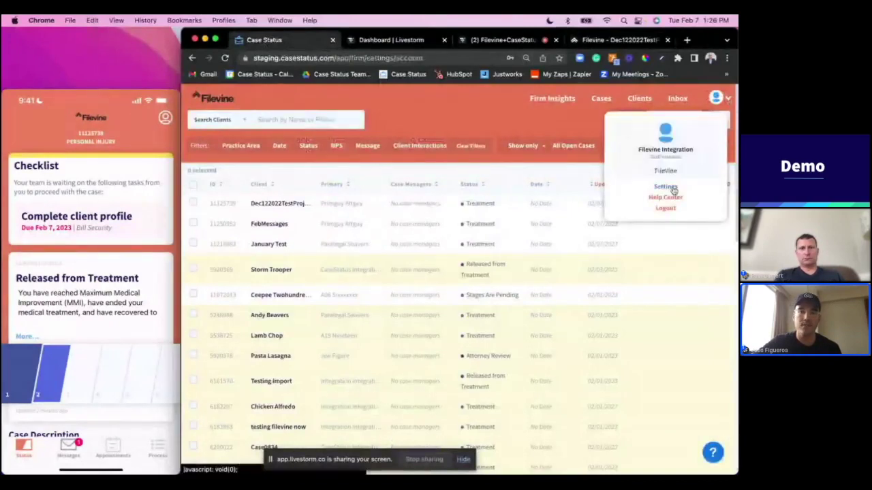
pyautogui.click(662, 194)
pyautogui.click(272, 121)
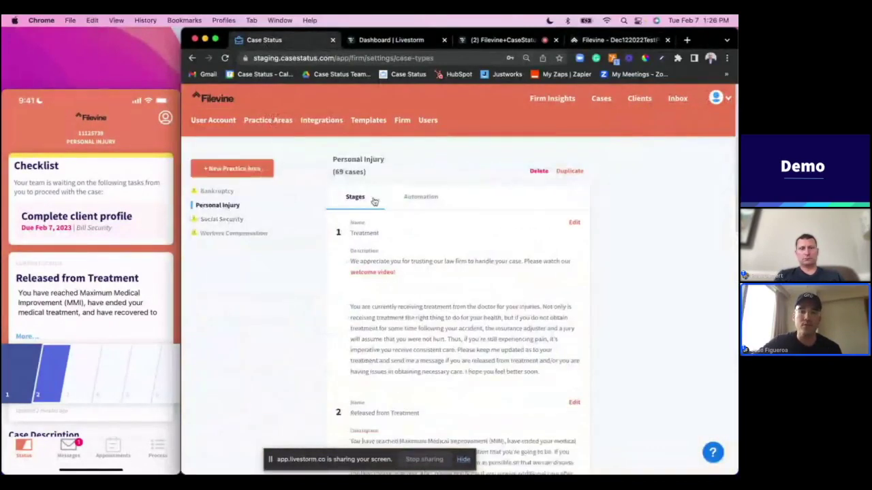
pyautogui.click(442, 199)
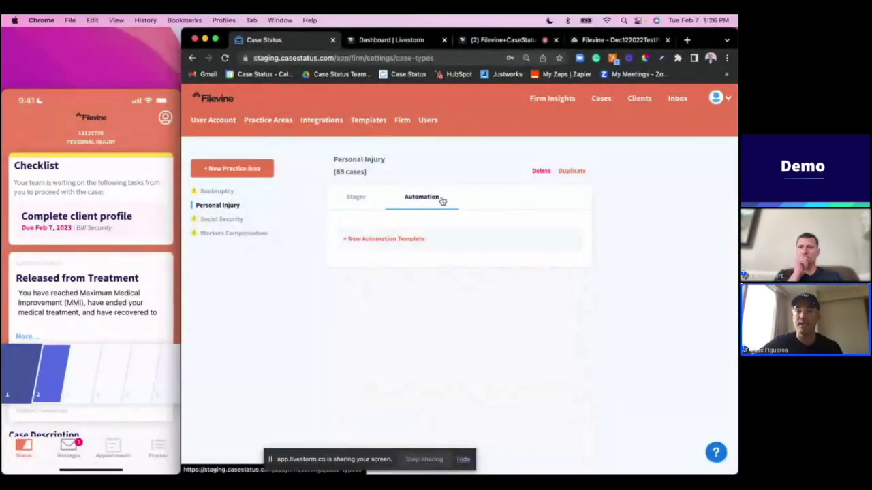
pyautogui.click(423, 241)
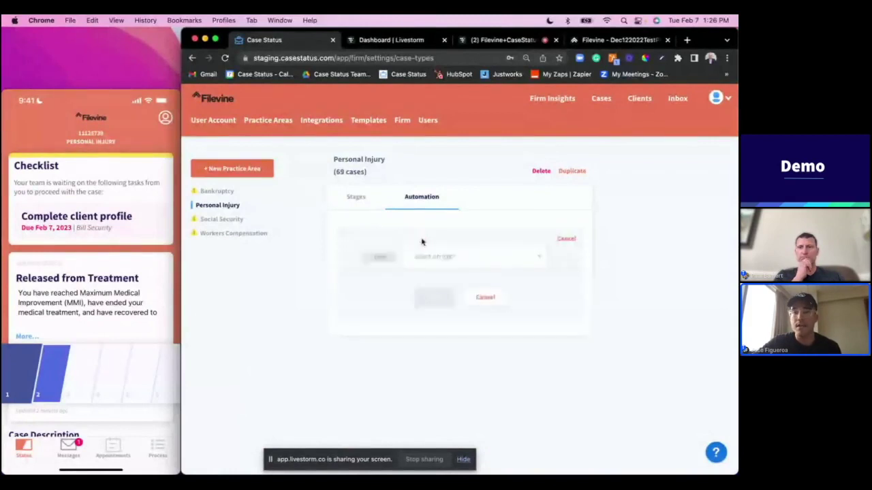
# Step: Choose the 'Single Message based on NPS' trigger, targeting scores 9 and 10
pyautogui.click(539, 259)
pyautogui.scroll(-2, 496, 293)
pyautogui.scroll(-1, 495, 294)
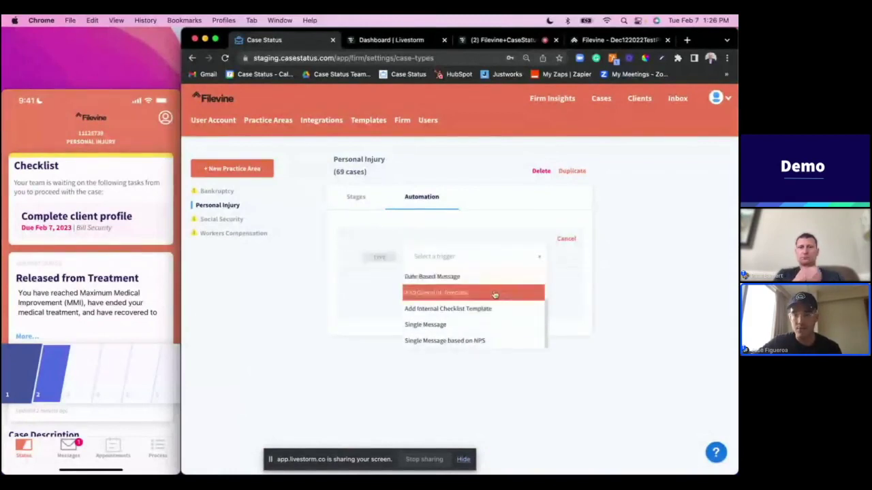
pyautogui.click(446, 341)
pyautogui.scroll(-2, 364, 314)
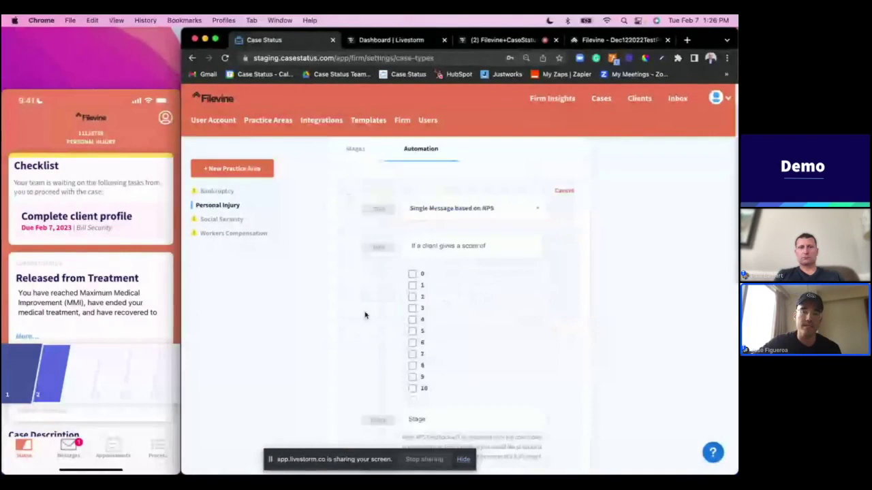
pyautogui.click(412, 364)
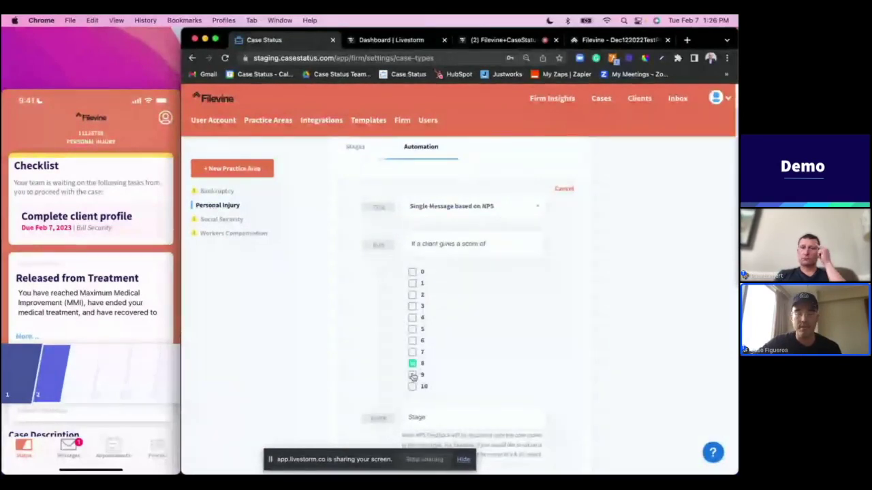
pyautogui.click(412, 375)
pyautogui.click(412, 386)
pyautogui.click(412, 364)
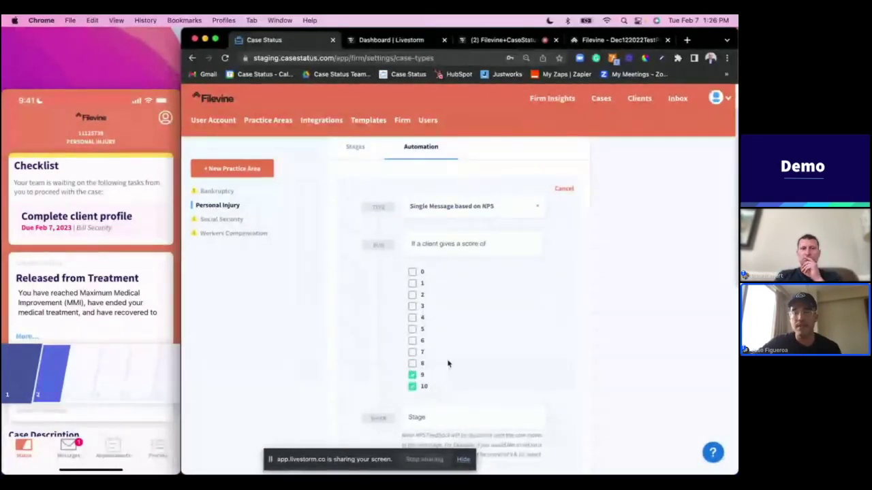
# Step: Limit the NPS rule to the Negotiation, Settled and Escrow stages
pyautogui.scroll(-5, 447, 360)
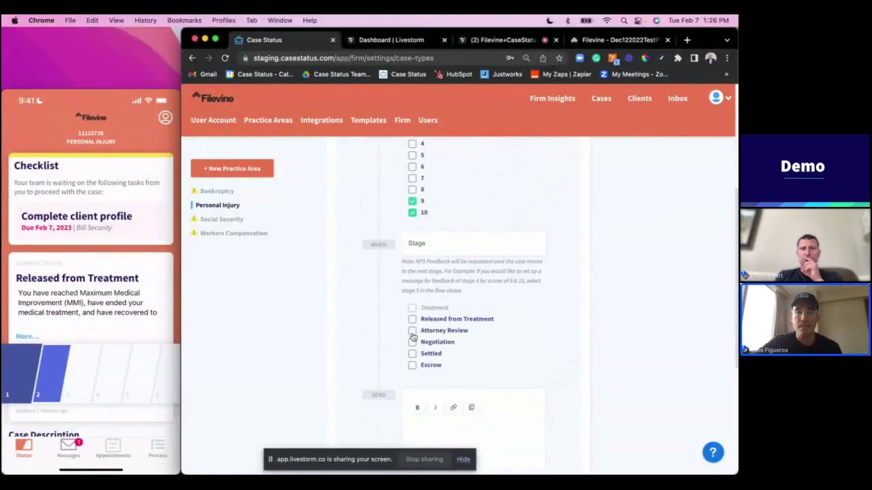
pyautogui.click(412, 342)
pyautogui.click(412, 353)
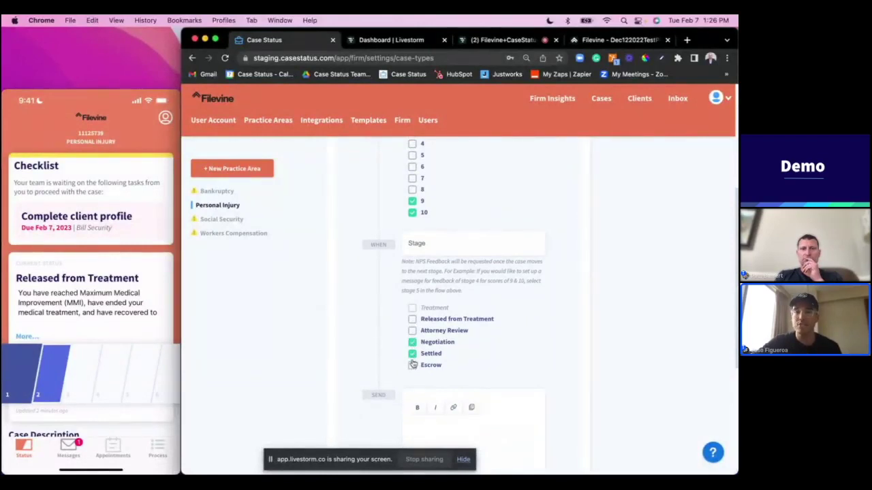
pyautogui.click(412, 365)
pyautogui.scroll(-2, 491, 344)
pyautogui.scroll(-1, 491, 343)
pyautogui.click(467, 390)
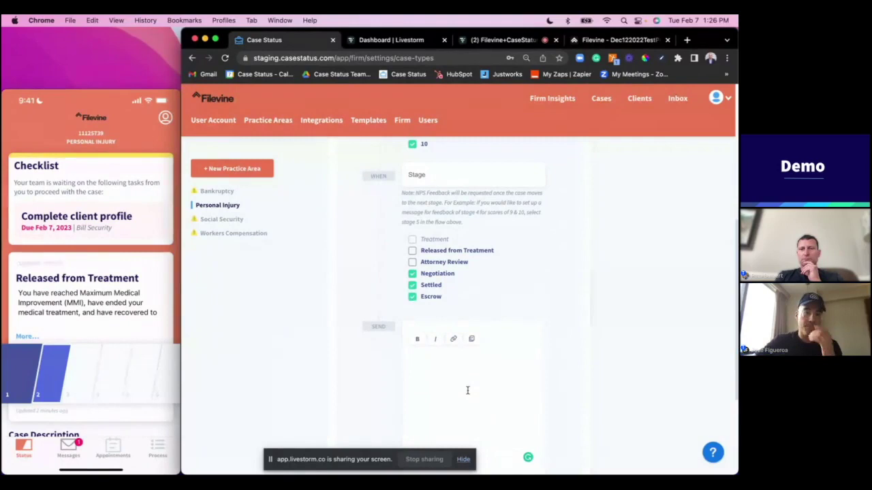
# Step: Change the NPS rule's triggering scores from 9 and 10 to 3 through 6
pyautogui.scroll(5, 467, 391)
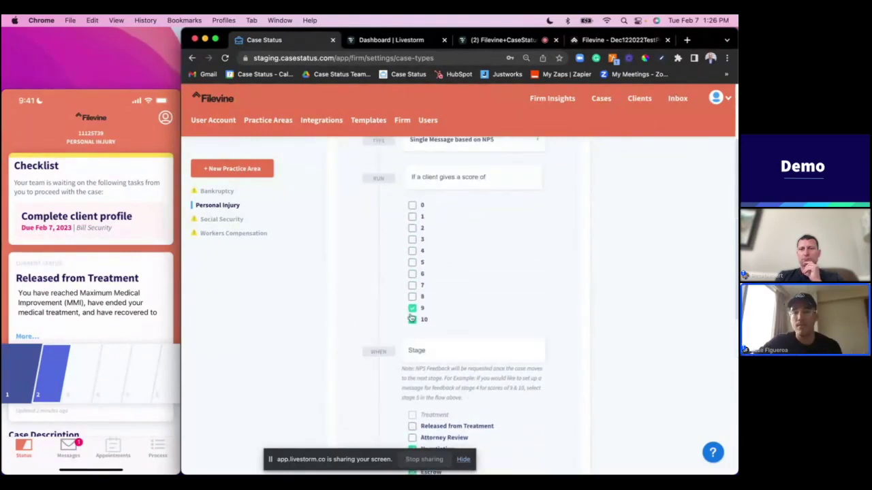
pyautogui.click(412, 319)
pyautogui.click(412, 309)
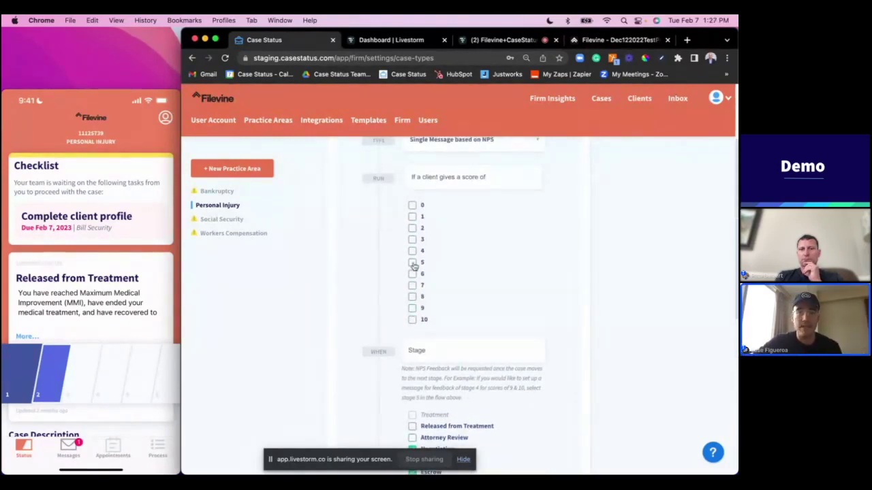
pyautogui.click(412, 274)
pyautogui.click(412, 262)
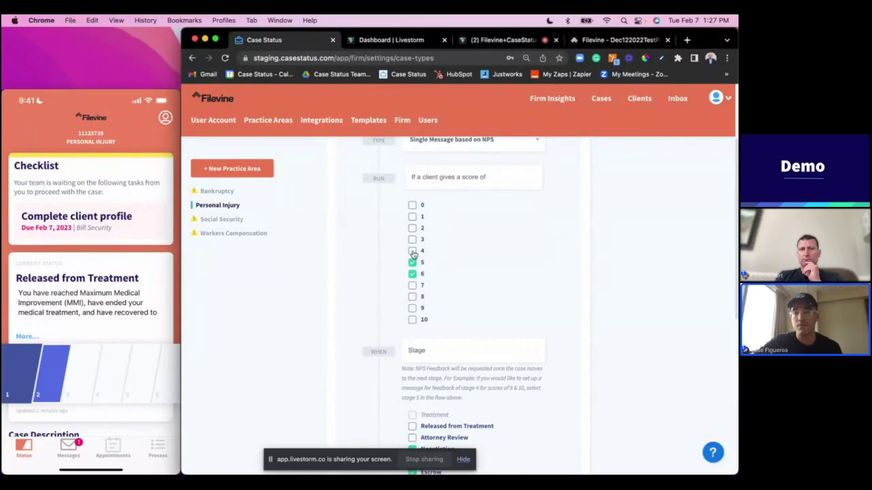
pyautogui.click(412, 251)
pyautogui.click(412, 239)
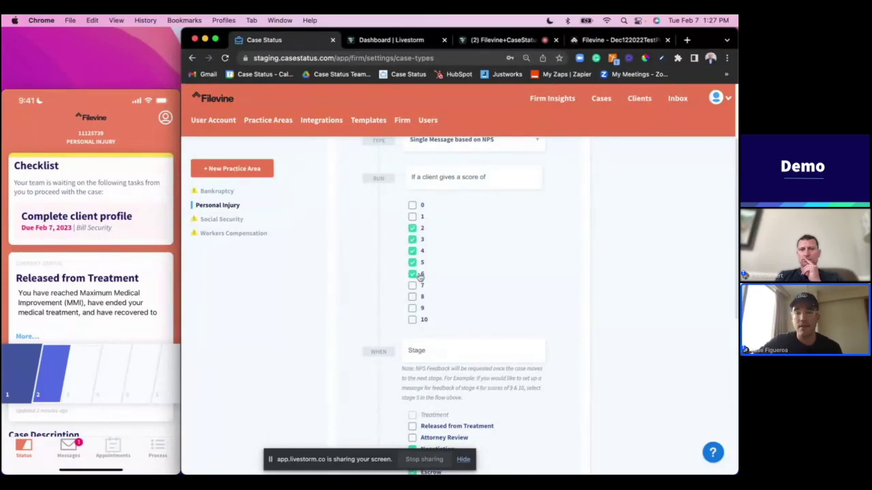
# Step: Add the Attorney Review and Released from Treatment stages to the NPS rule
pyautogui.scroll(-3, 416, 276)
pyautogui.click(412, 308)
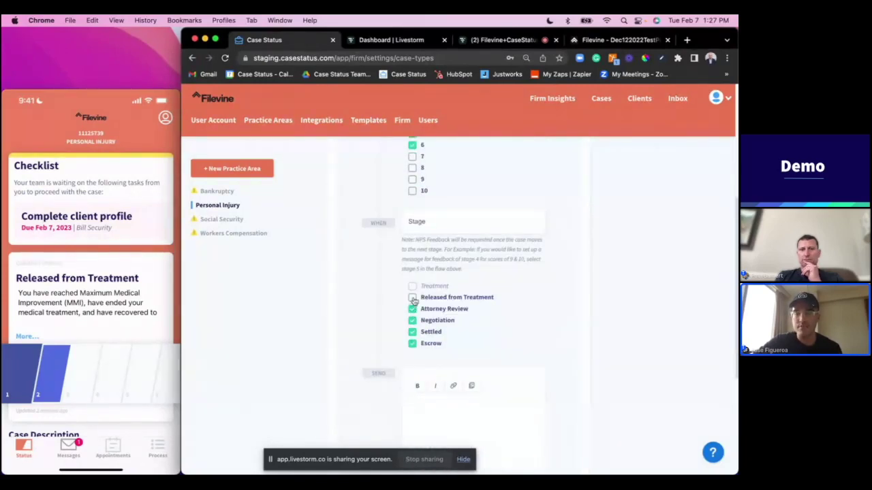
pyautogui.click(412, 297)
pyautogui.scroll(-1, 481, 351)
pyautogui.scroll(-1, 476, 358)
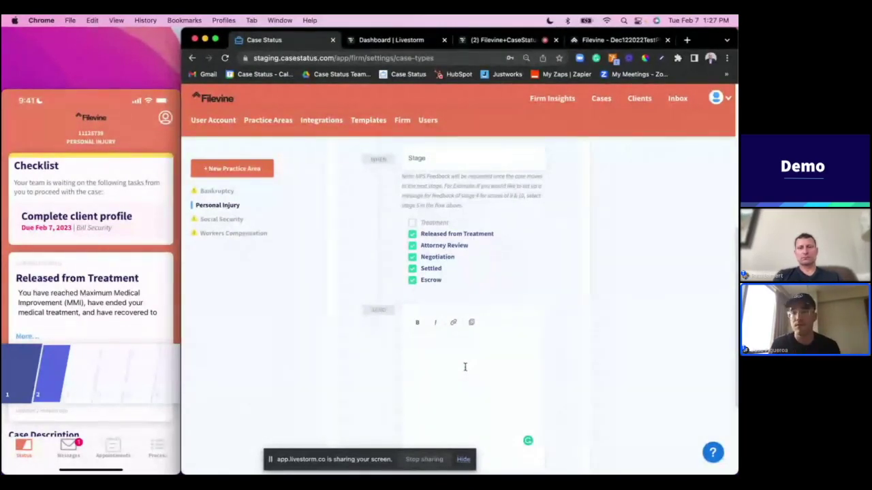
pyautogui.scroll(4, 465, 367)
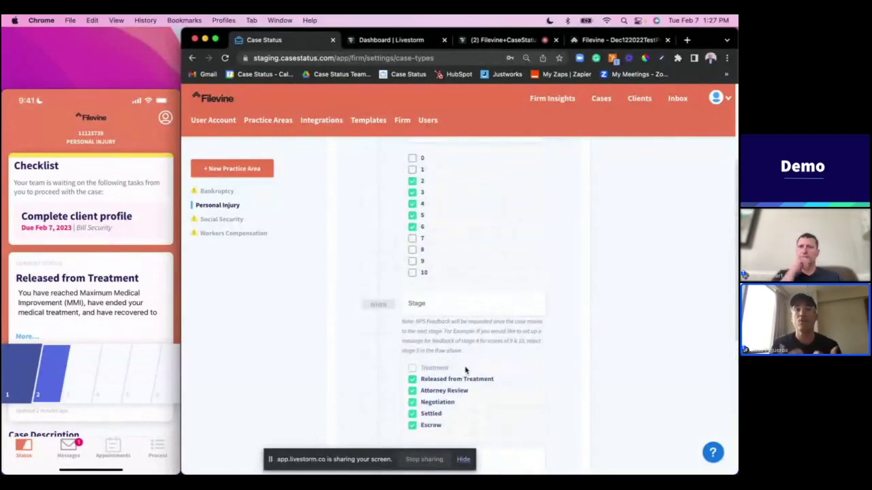
pyautogui.scroll(4, 465, 370)
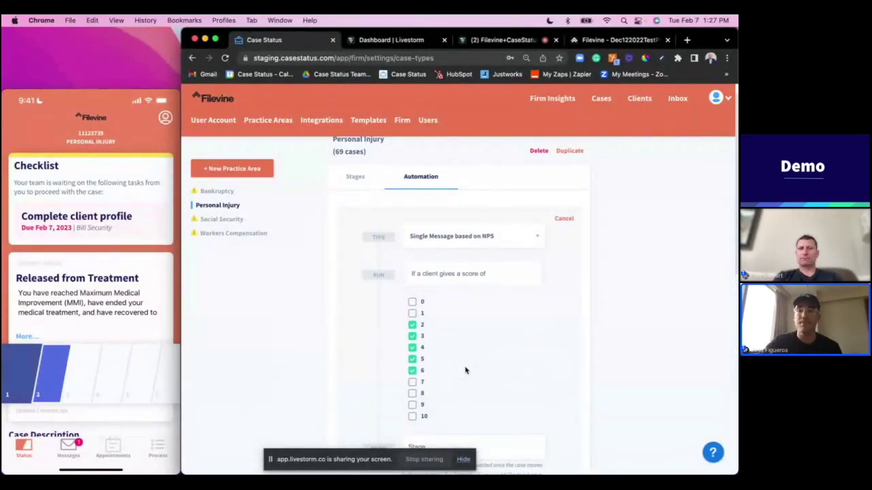
# Step: Change the Personal Injury automation type to No Case Change
pyautogui.click(537, 244)
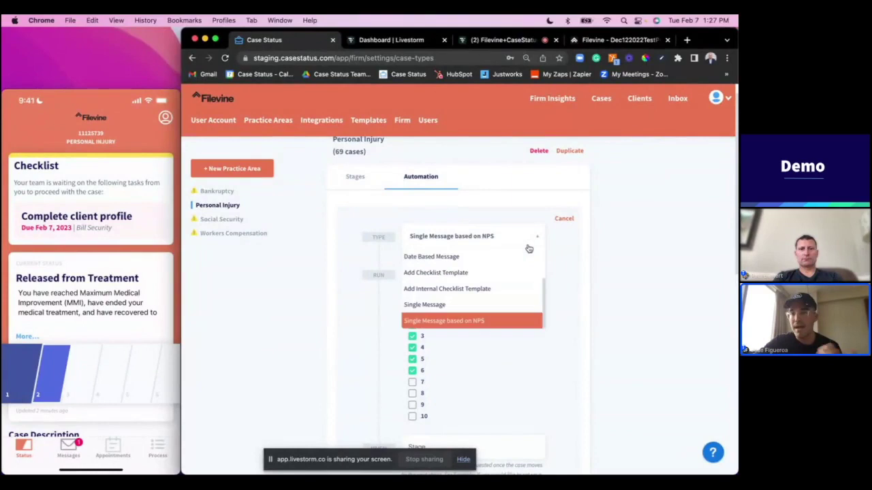
pyautogui.scroll(2, 453, 283)
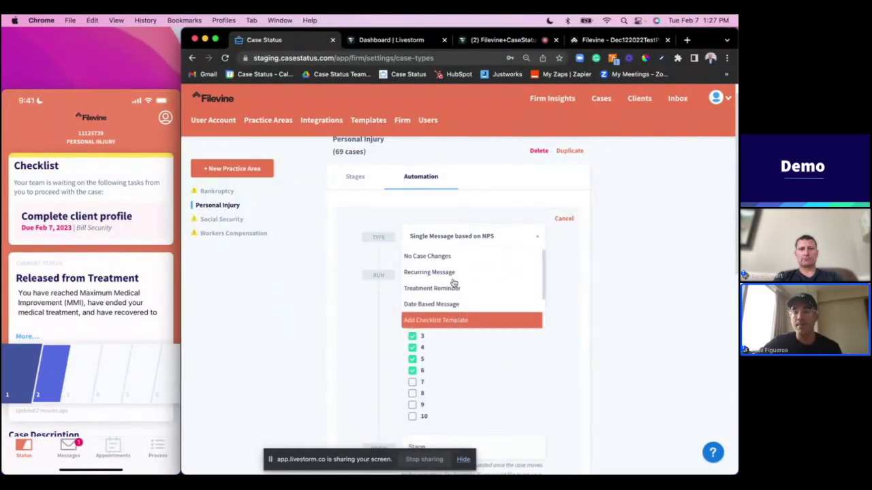
pyautogui.click(450, 261)
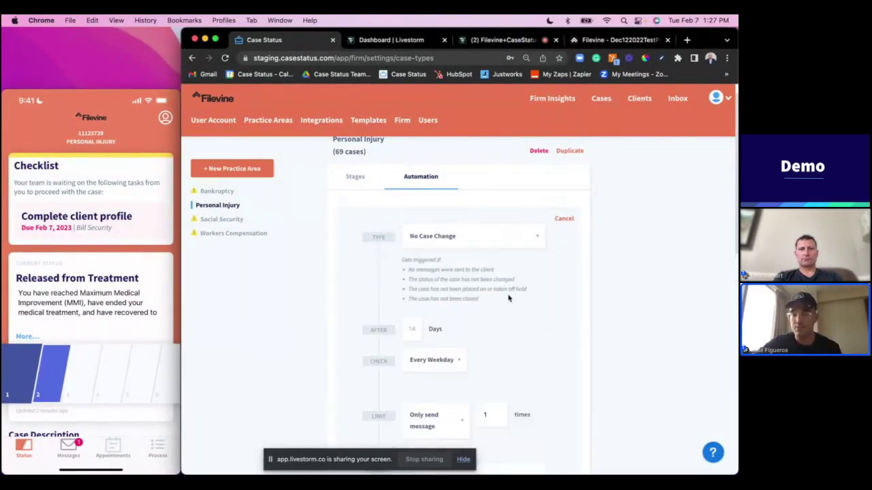
pyautogui.scroll(-1, 508, 298)
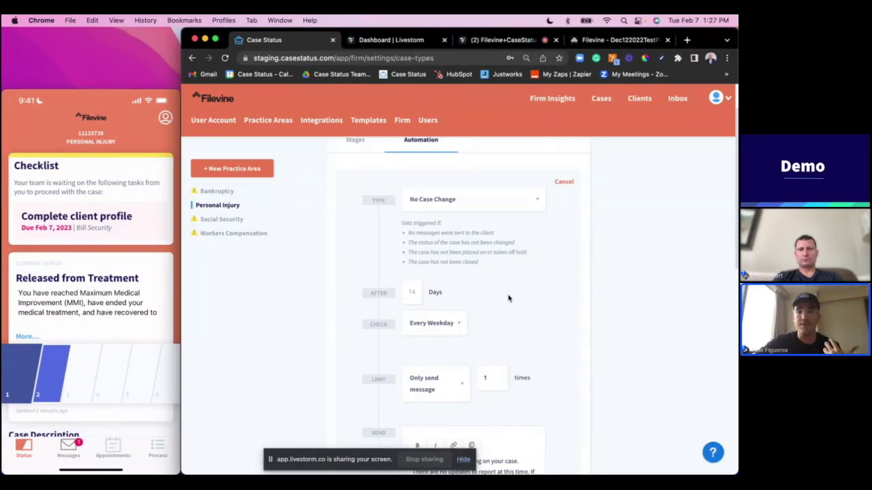
# Step: Review the 14-day trigger conditions and keep the check frequency at Every Weekday
pyautogui.moveTo(488, 264); pyautogui.dragTo(403, 223)
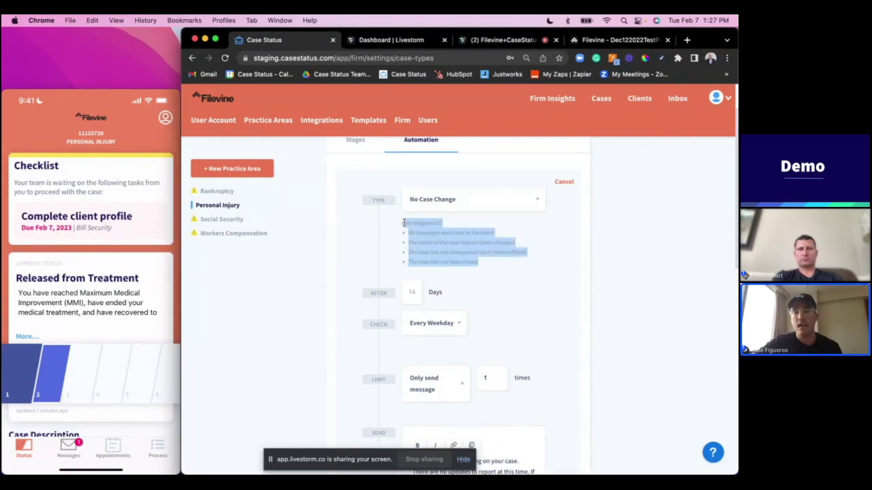
pyautogui.click(485, 270)
pyautogui.click(450, 324)
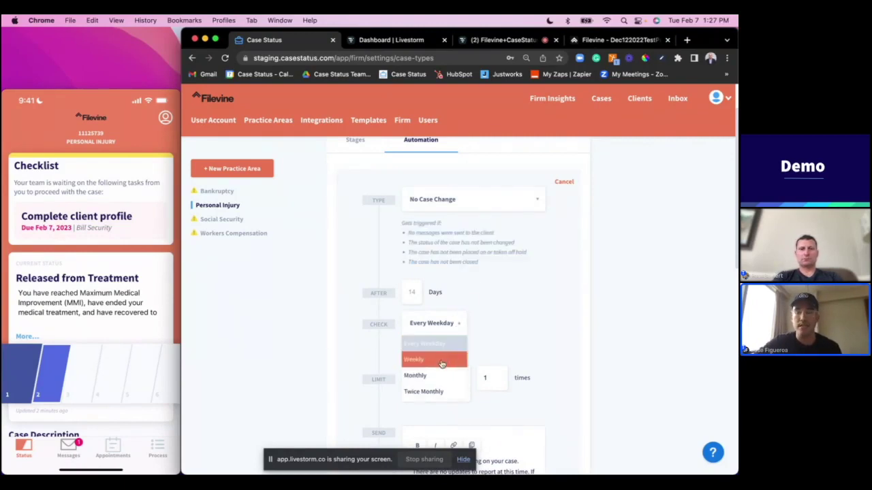
pyautogui.click(535, 352)
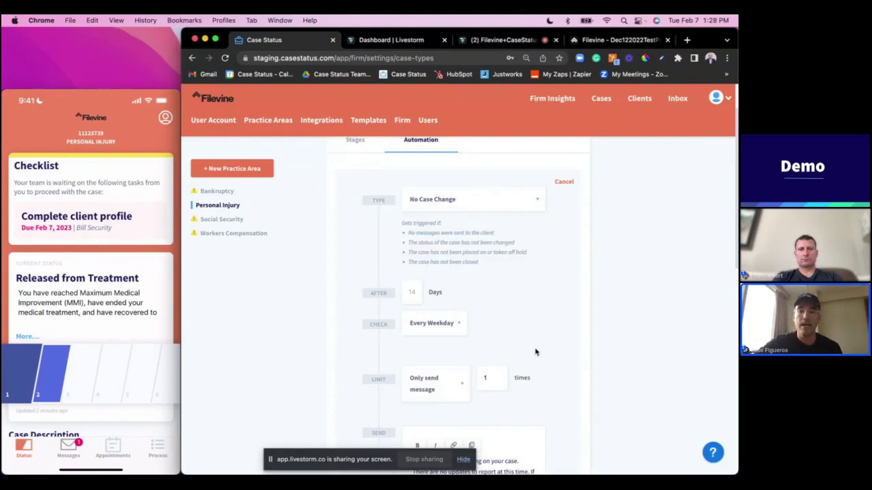
pyautogui.scroll(-3, 535, 352)
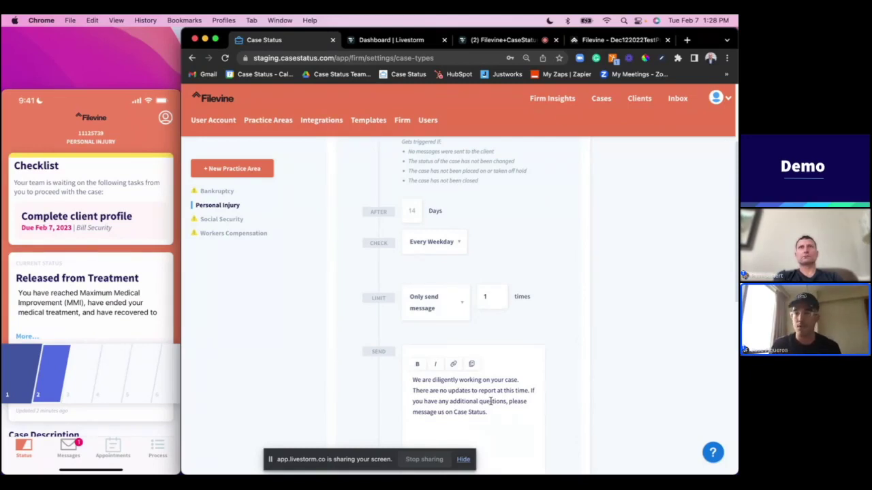
pyautogui.scroll(3, 490, 401)
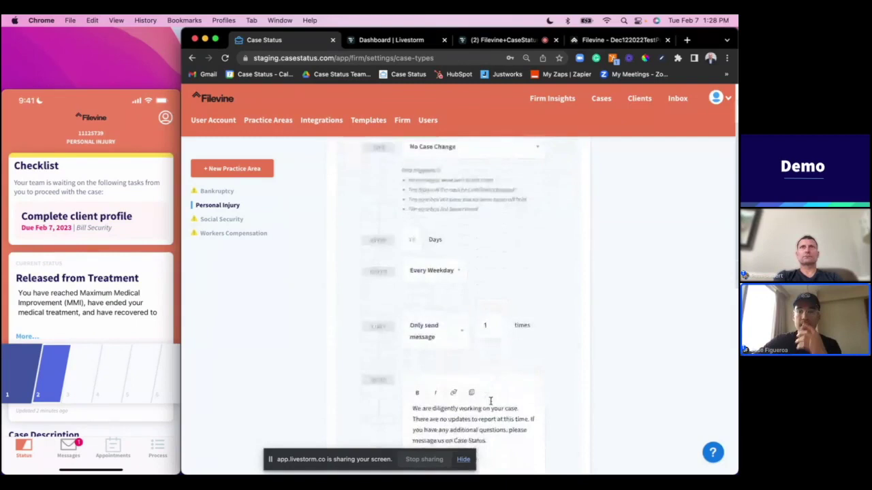
pyautogui.scroll(-10, 490, 401)
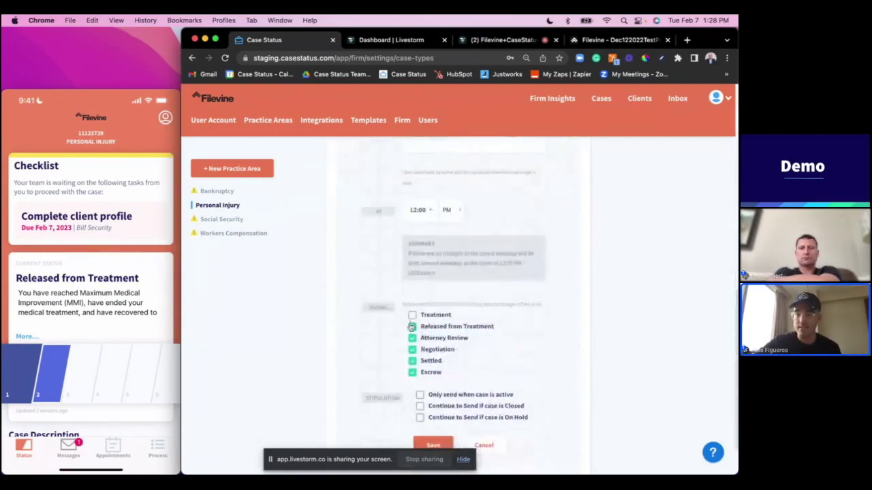
# Step: Uncheck Released from Treatment, Negotiation, Settled and Escrow so only Attorney Review remains
pyautogui.click(412, 326)
pyautogui.click(412, 350)
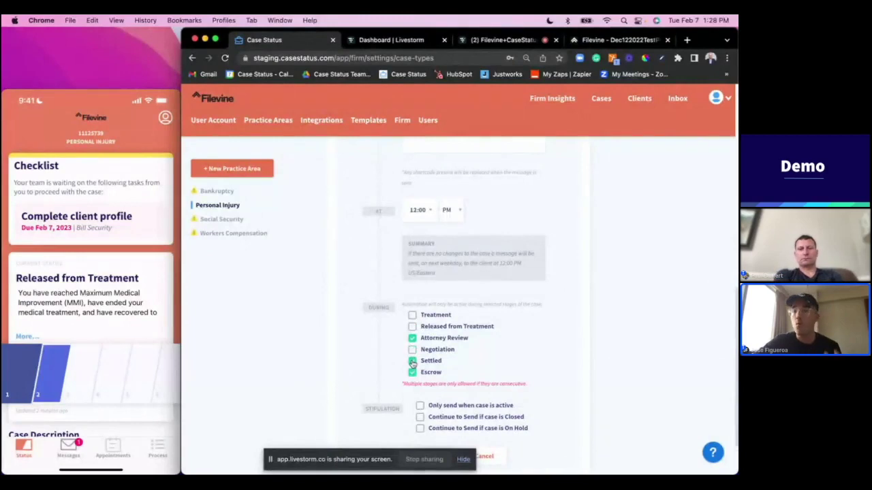
pyautogui.click(412, 361)
pyautogui.click(412, 372)
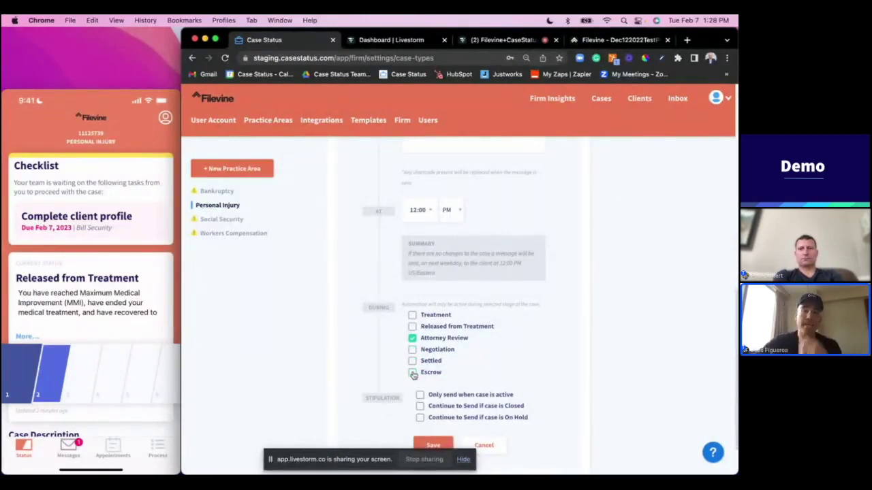
# Step: Review the default 'diligently working' message and check frequency, then bring up the automation type choices
pyautogui.scroll(3, 490, 319)
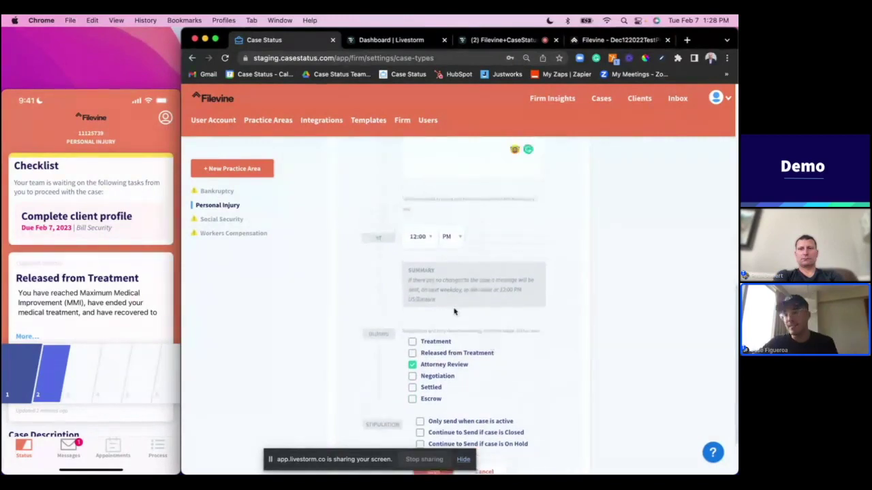
pyautogui.scroll(4, 455, 311)
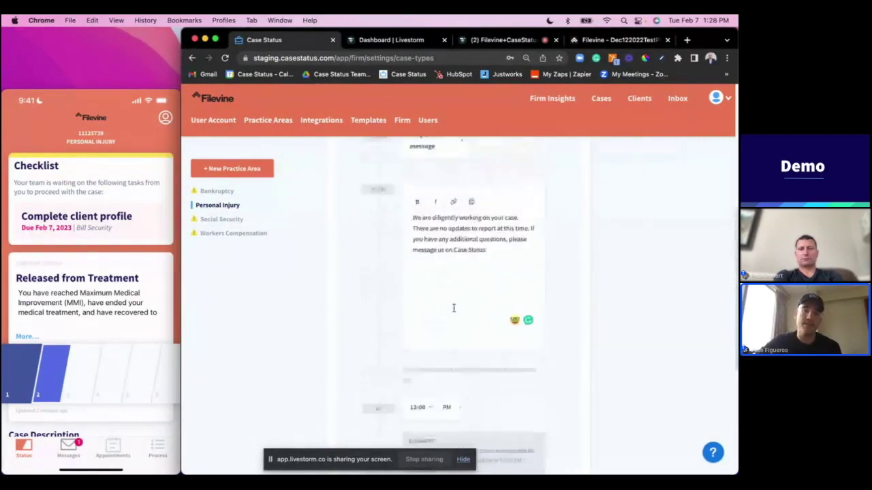
pyautogui.scroll(3, 454, 308)
pyautogui.moveTo(493, 324); pyautogui.dragTo(409, 292)
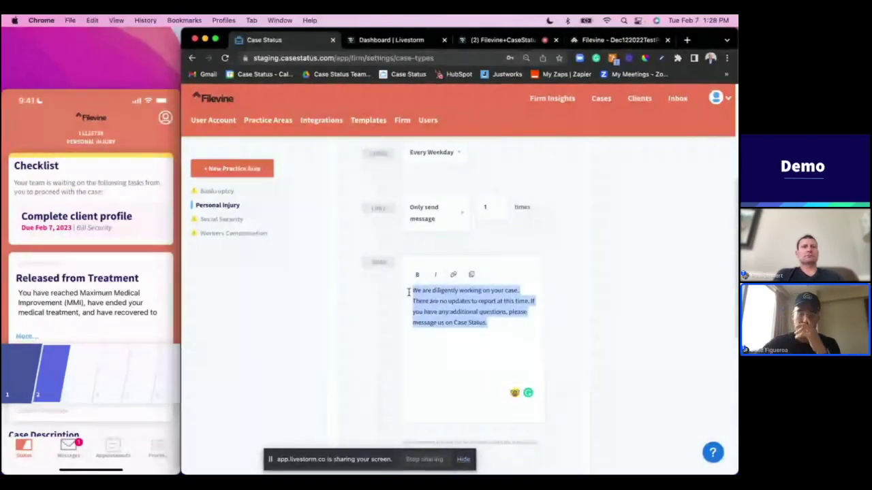
pyautogui.scroll(3, 443, 259)
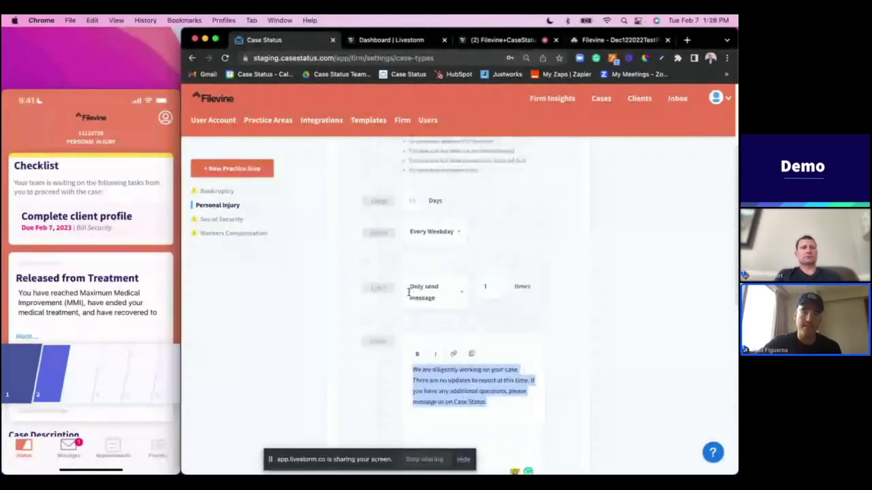
pyautogui.click(453, 243)
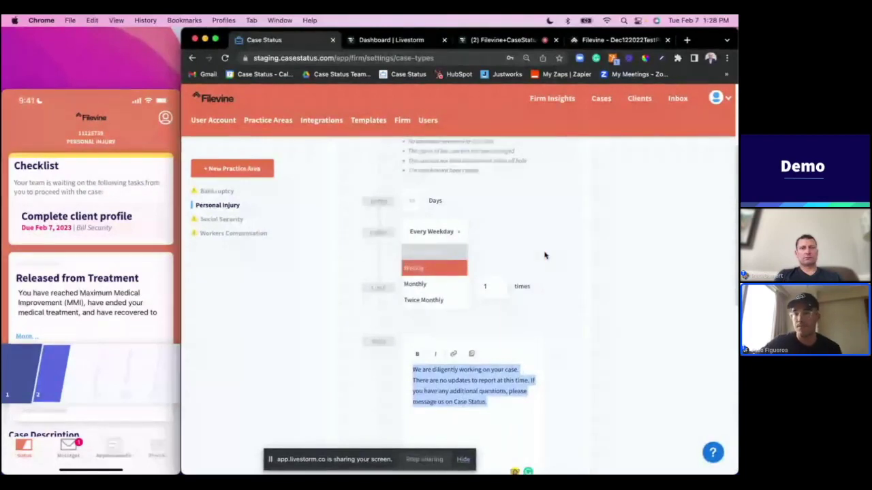
pyautogui.scroll(4, 543, 253)
pyautogui.click(527, 225)
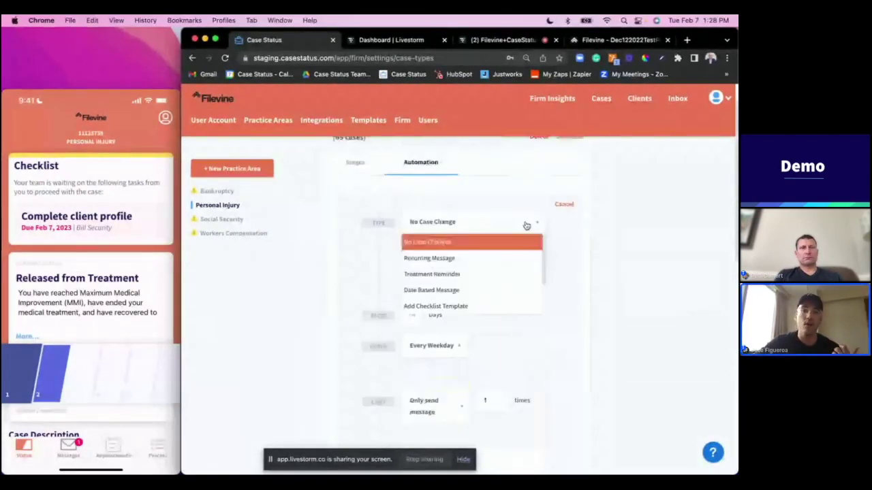
# Step: Make it a Date Based Message on Client Date of Birth, then return to the Cases list
pyautogui.click(449, 292)
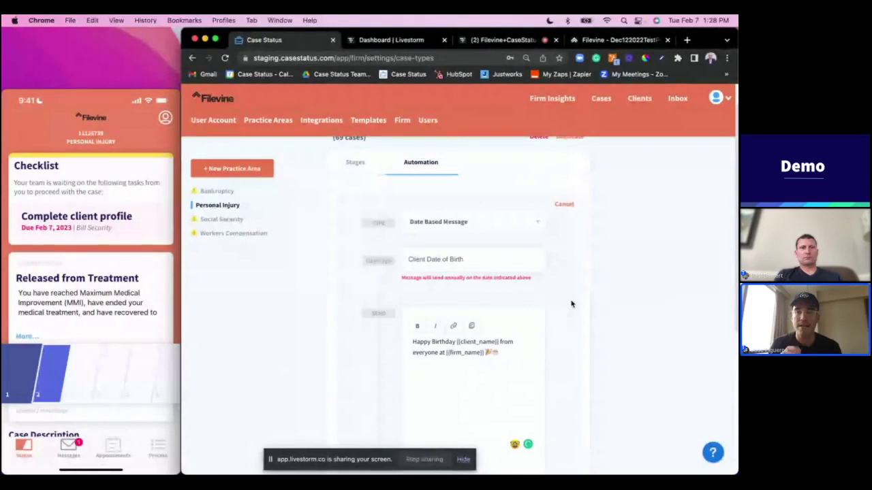
pyautogui.scroll(-1, 525, 365)
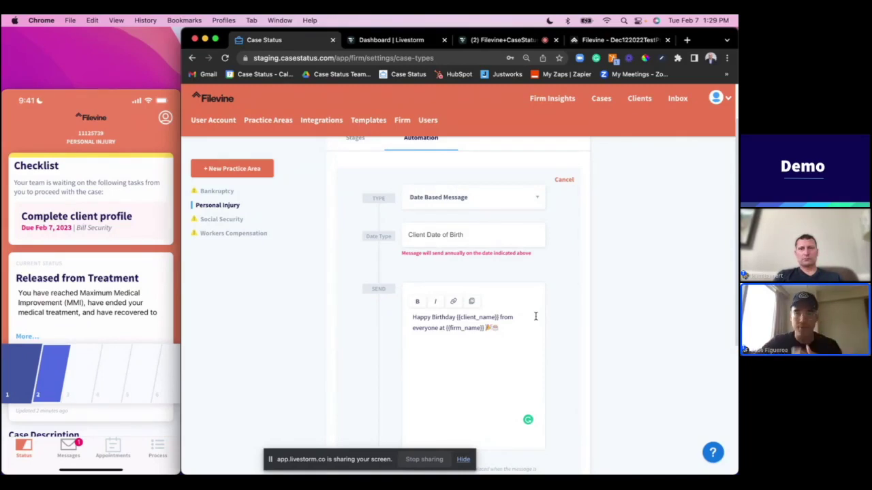
pyautogui.click(208, 102)
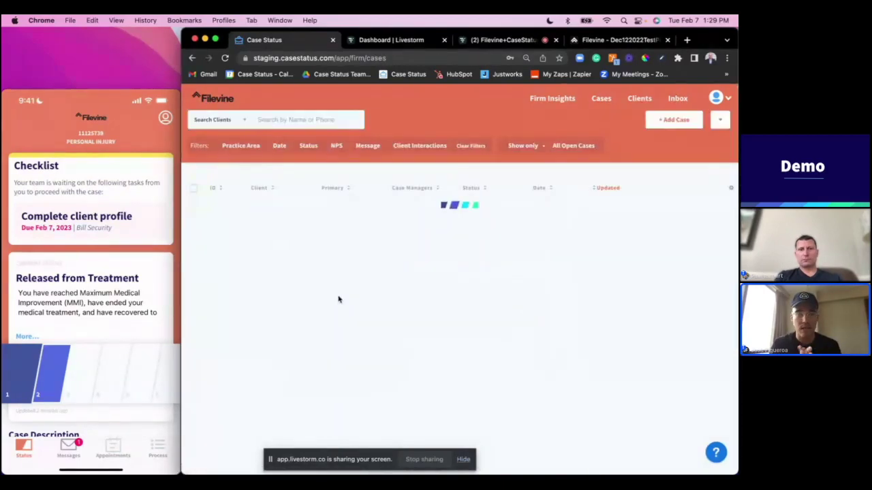